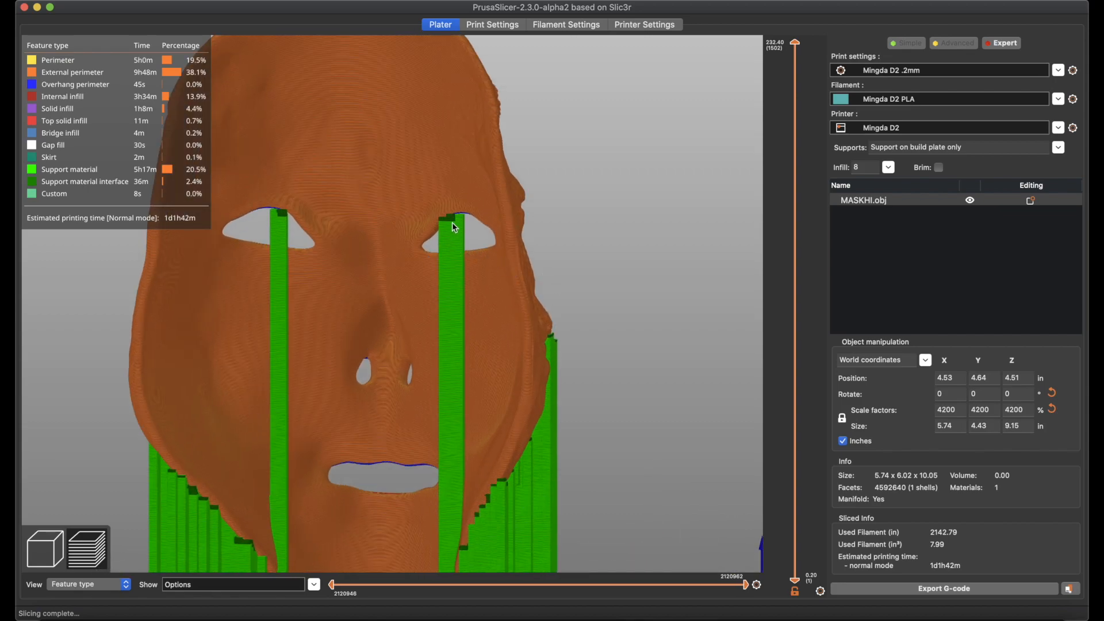
- Return from the sliced preview to the 3D editor and set the support-painting cursor size to 8.00
{"action": "left_click_drag", "start_coordinate": [534, 279], "coordinate": [333, 354]}
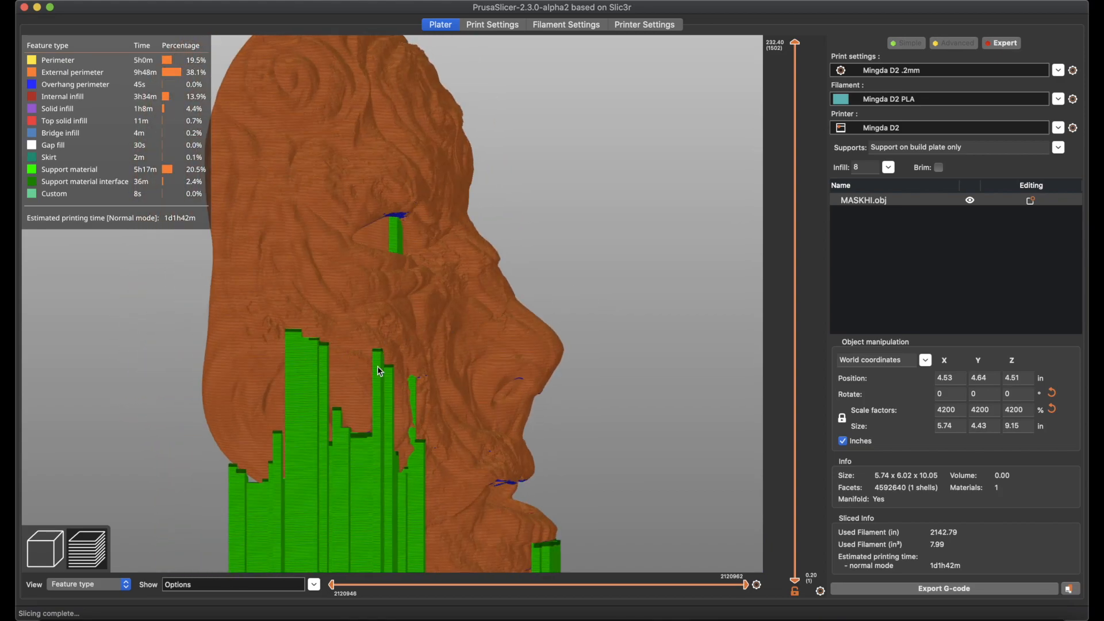
{"action": "left_click_drag", "start_coordinate": [636, 377], "coordinate": [587, 378]}
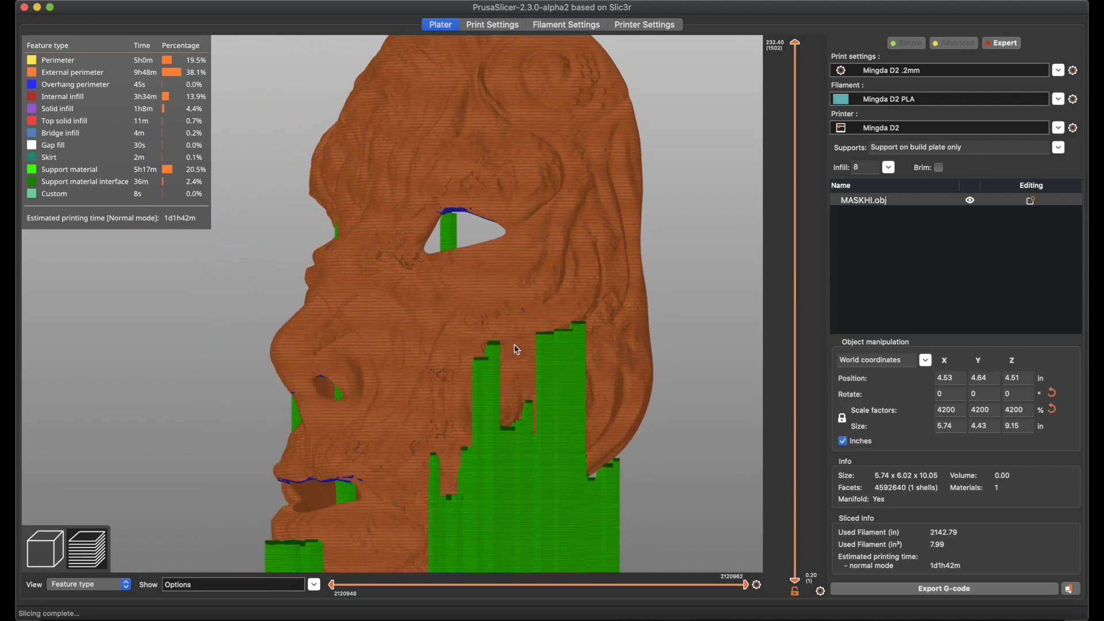
{"action": "left_click_drag", "start_coordinate": [570, 338], "coordinate": [371, 358]}
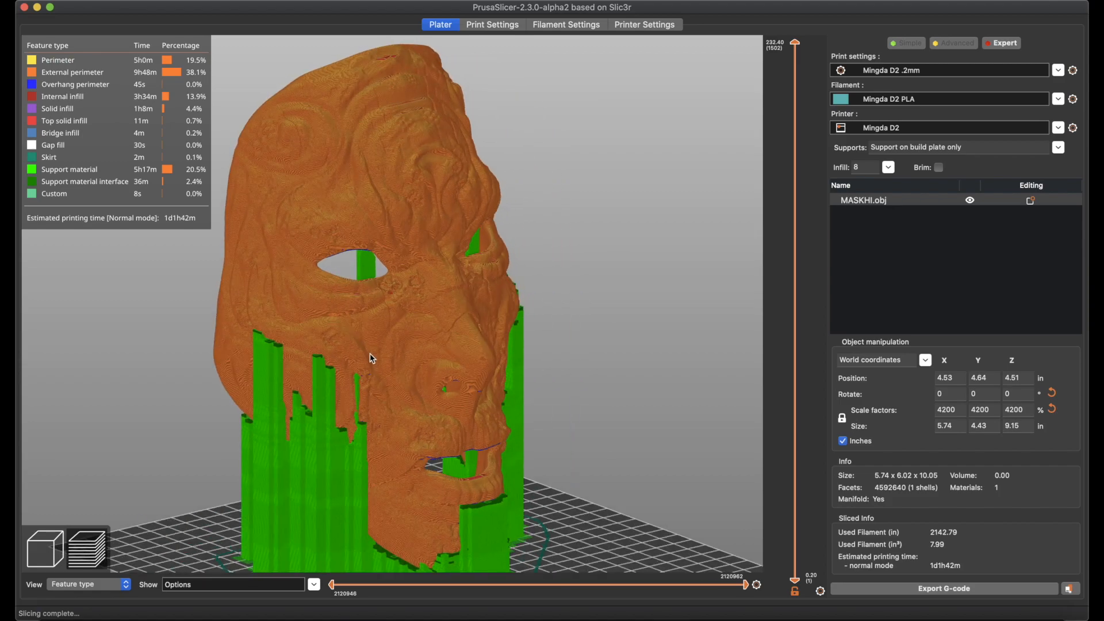
{"action": "left_click", "coordinate": [45, 547]}
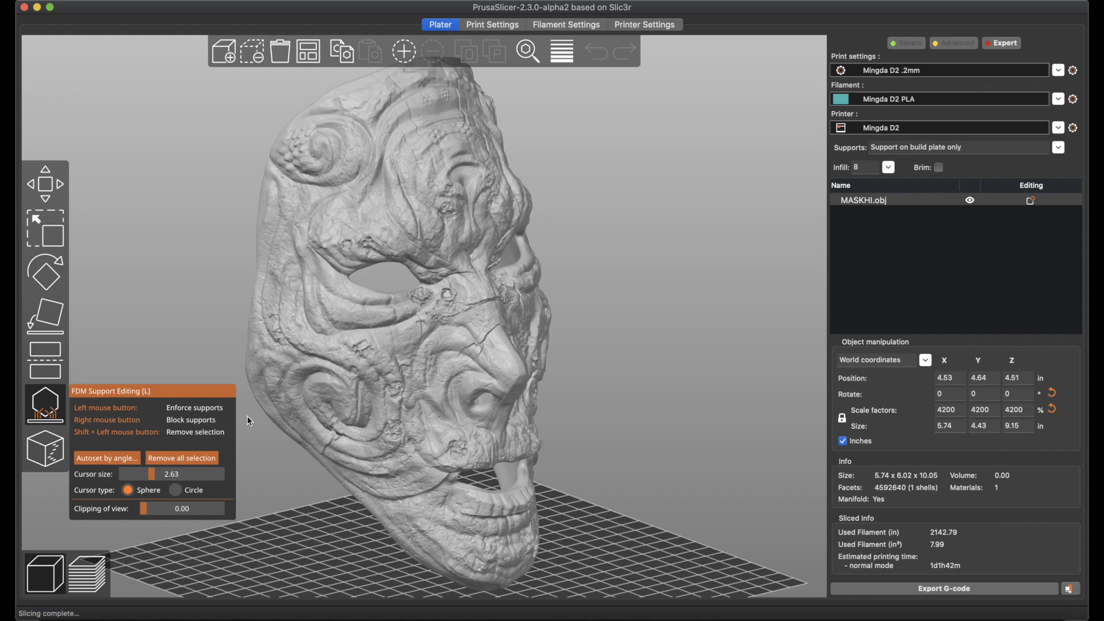
{"action": "left_click_drag", "start_coordinate": [151, 480], "coordinate": [227, 477]}
- Paint support blockers along the upper edges of both eye openings, covering the front and inner side of the mask
{"action": "left_click_drag", "start_coordinate": [611, 370], "coordinate": [606, 361]}
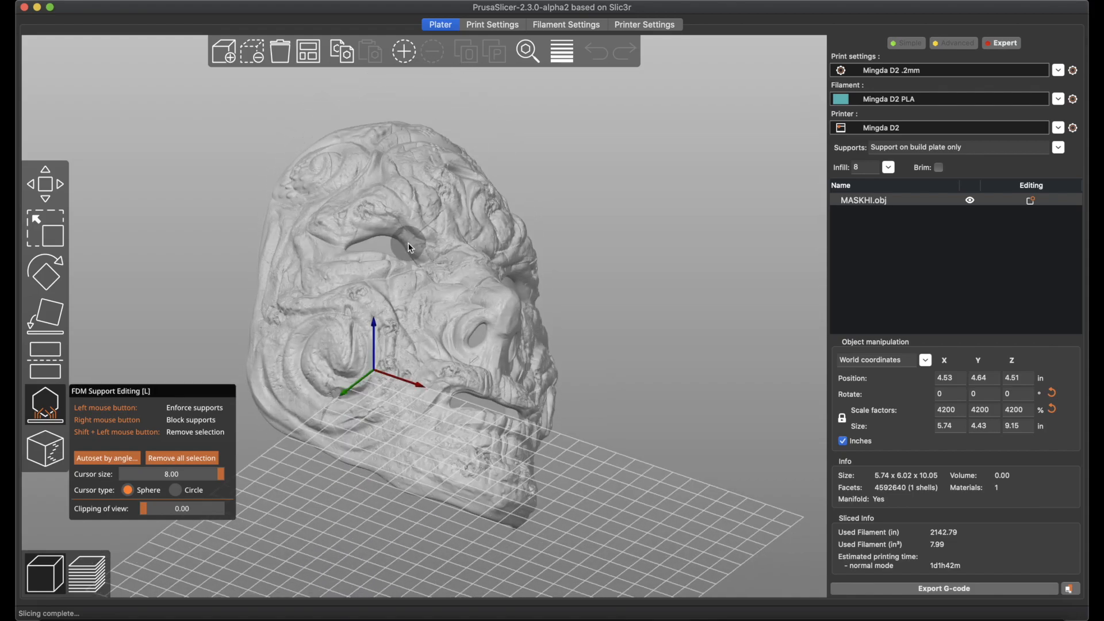
{"action": "left_click_drag", "start_coordinate": [367, 232], "coordinate": [361, 234]}
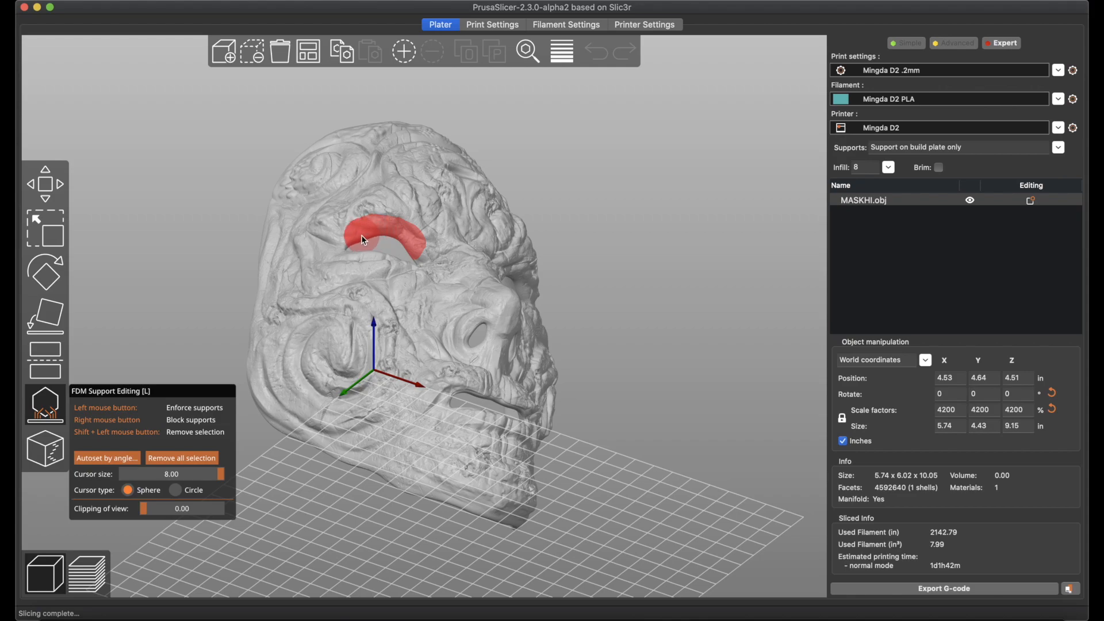
{"action": "left_click_drag", "start_coordinate": [798, 364], "coordinate": [780, 363]}
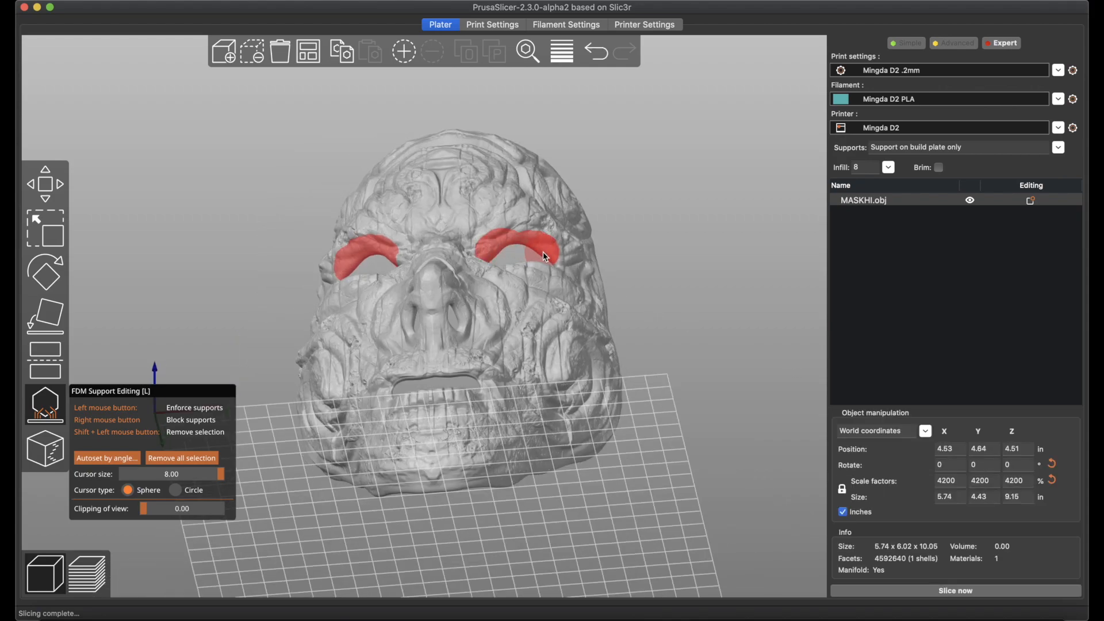
{"action": "mouse_move", "coordinate": [679, 308]}
{"action": "left_mouse_down"}
{"action": "mouse_move", "coordinate": [732, 340]}
{"action": "mouse_move", "coordinate": [665, 347]}
{"action": "left_mouse_up"}
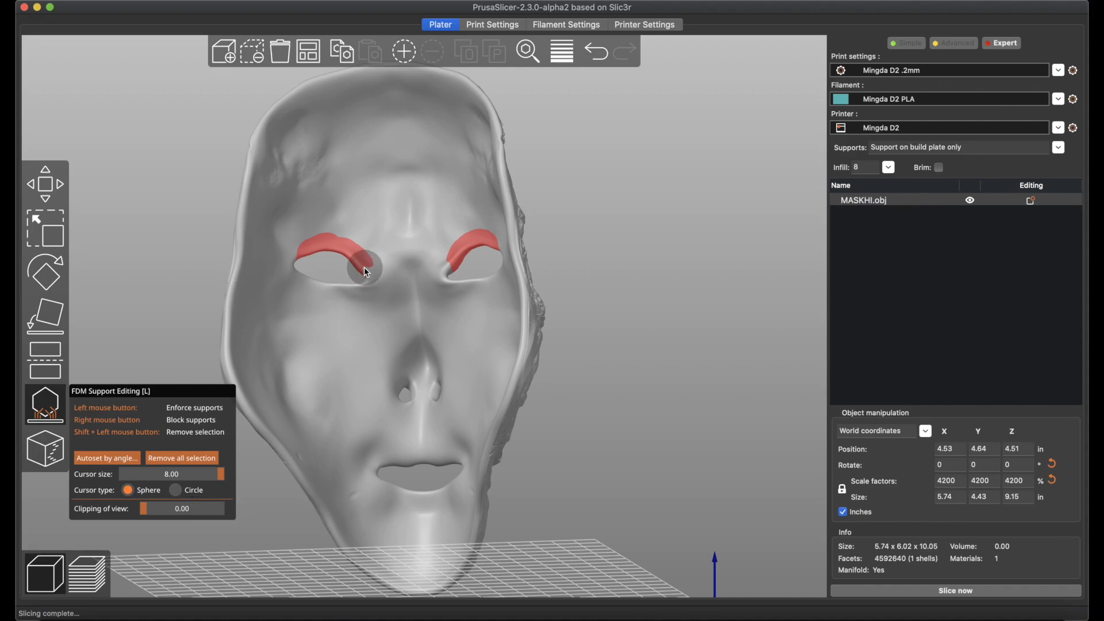
{"action": "left_click_drag", "start_coordinate": [631, 397], "coordinate": [718, 409]}
{"action": "left_click_drag", "start_coordinate": [313, 512], "coordinate": [324, 507]}
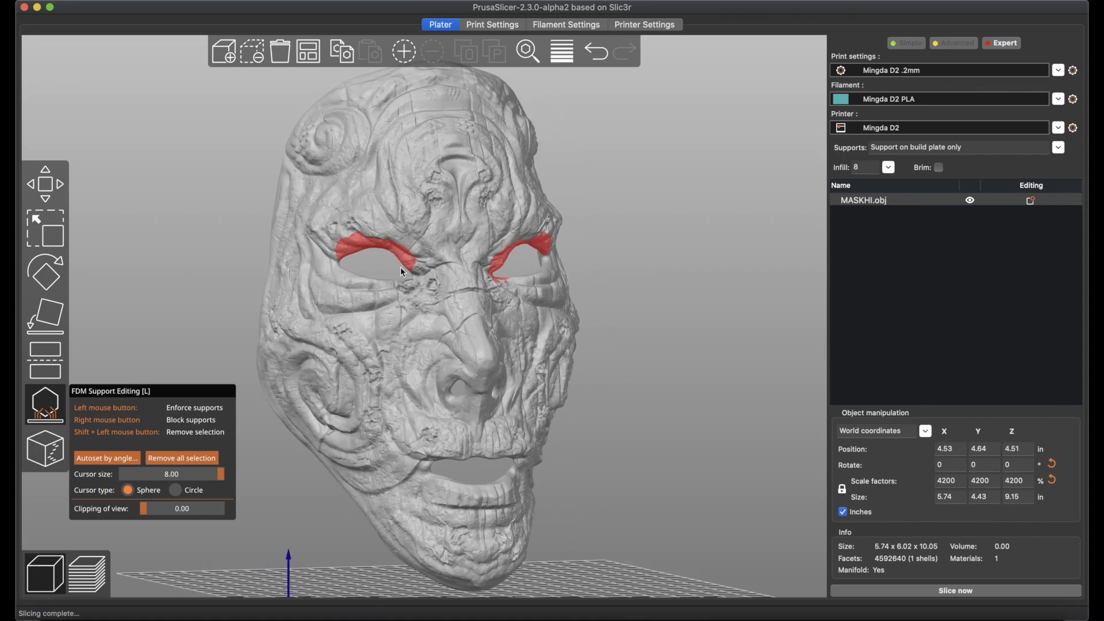
- Slice the mask again and check the supports around the eye openings and cheeks from the back and front
{"action": "left_click", "coordinate": [91, 575]}
{"action": "left_click_drag", "start_coordinate": [129, 422], "coordinate": [213, 403]}
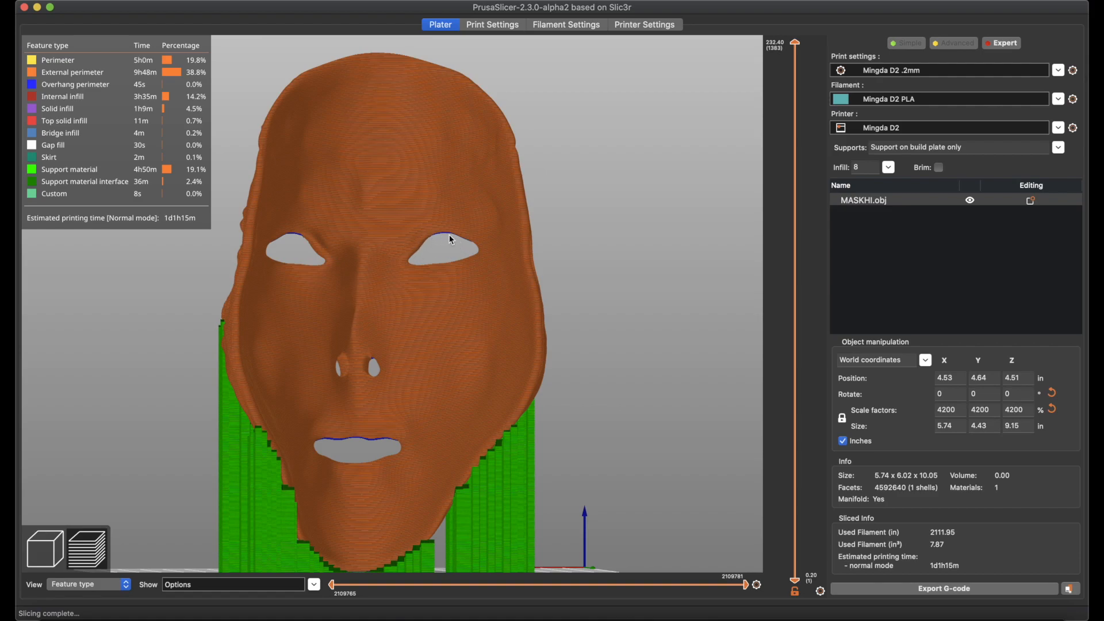
{"action": "mouse_move", "coordinate": [625, 360]}
{"action": "left_mouse_down"}
{"action": "mouse_move", "coordinate": [608, 346]}
{"action": "mouse_move", "coordinate": [574, 350]}
{"action": "mouse_move", "coordinate": [612, 350]}
{"action": "left_mouse_up"}
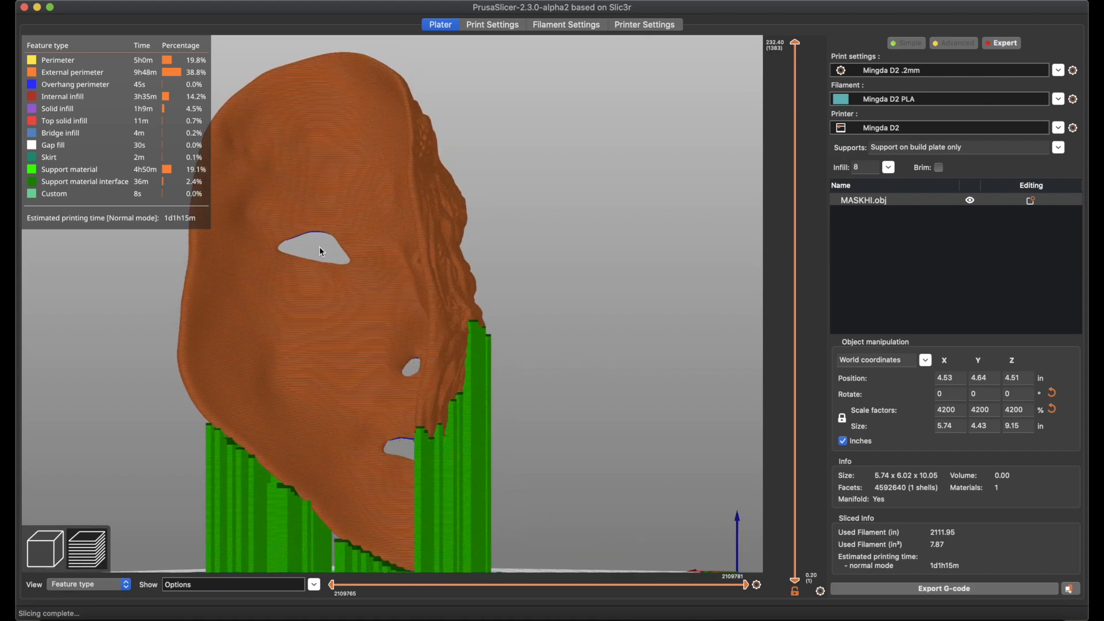
{"action": "left_click_drag", "start_coordinate": [619, 353], "coordinate": [577, 353]}
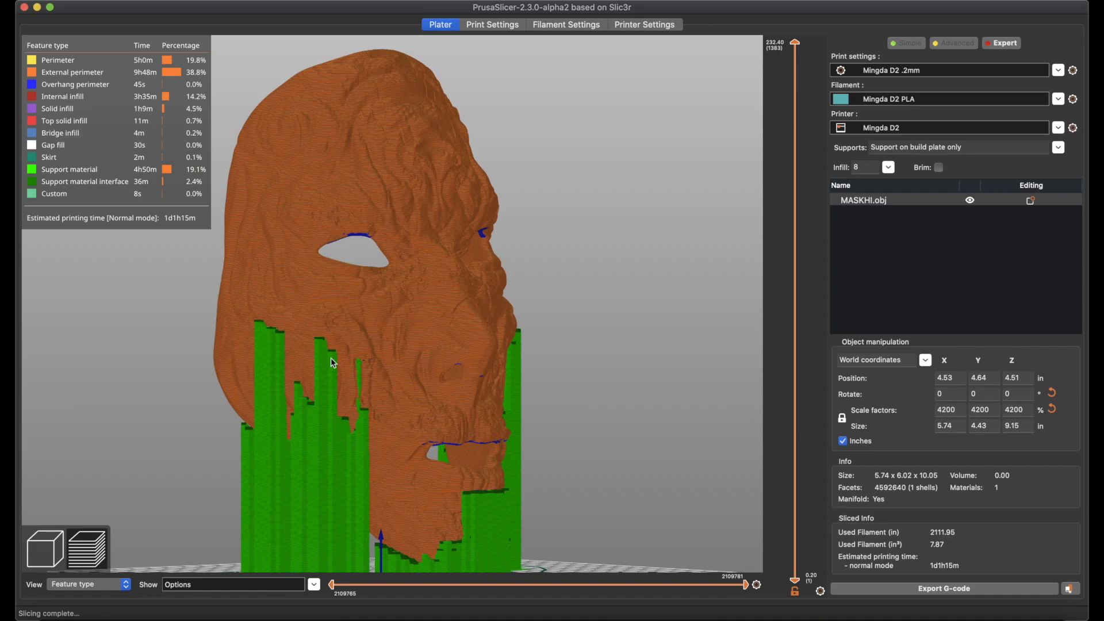
- Return to the 3D editor and paint support blockers across the overhanging ridges on both cheeks
{"action": "left_click", "coordinate": [42, 549]}
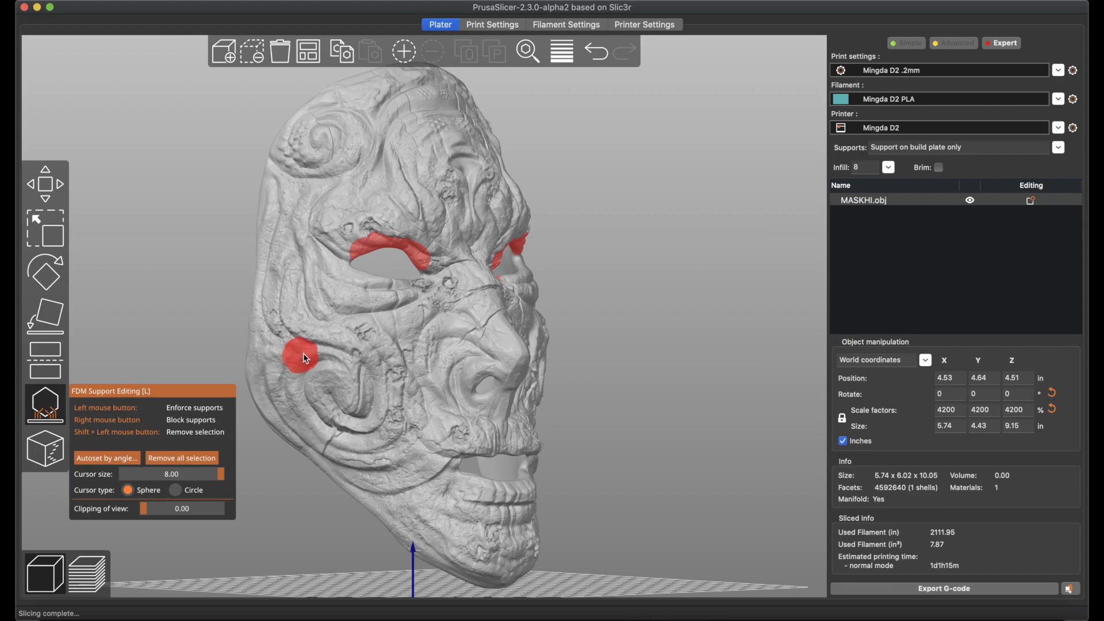
{"action": "left_click_drag", "start_coordinate": [347, 349], "coordinate": [289, 339]}
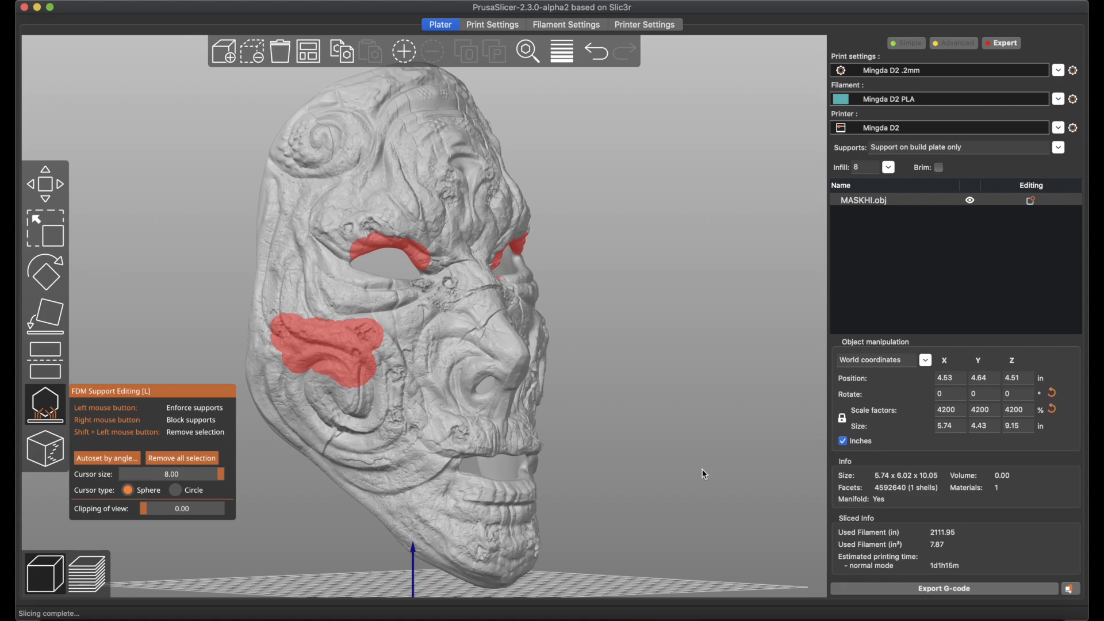
{"action": "left_click_drag", "start_coordinate": [655, 444], "coordinate": [671, 471]}
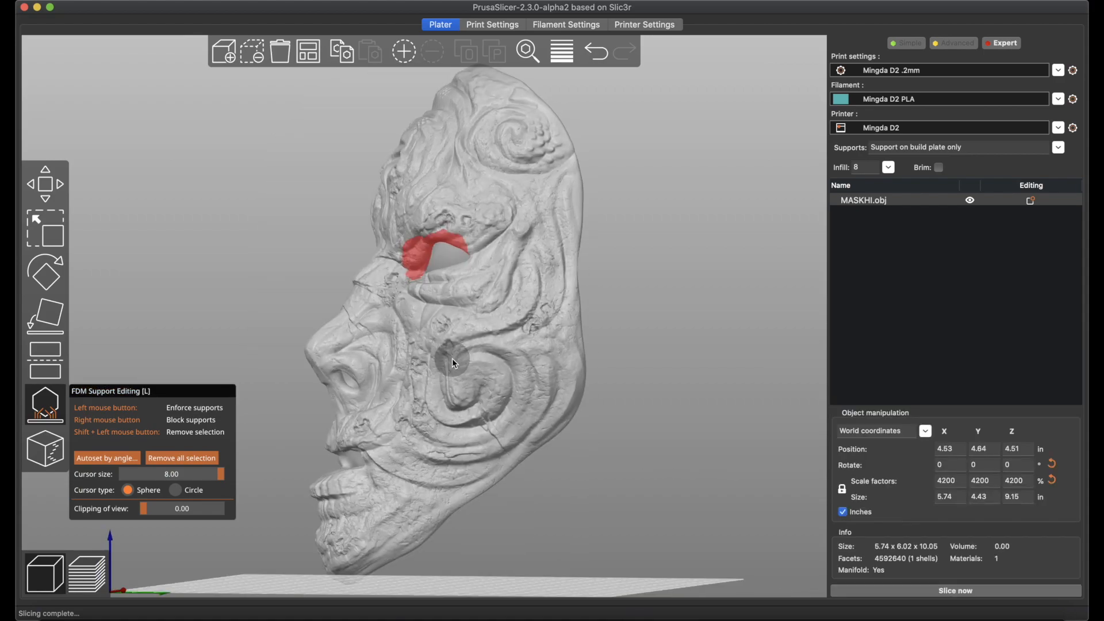
{"action": "left_click_drag", "start_coordinate": [482, 349], "coordinate": [517, 344]}
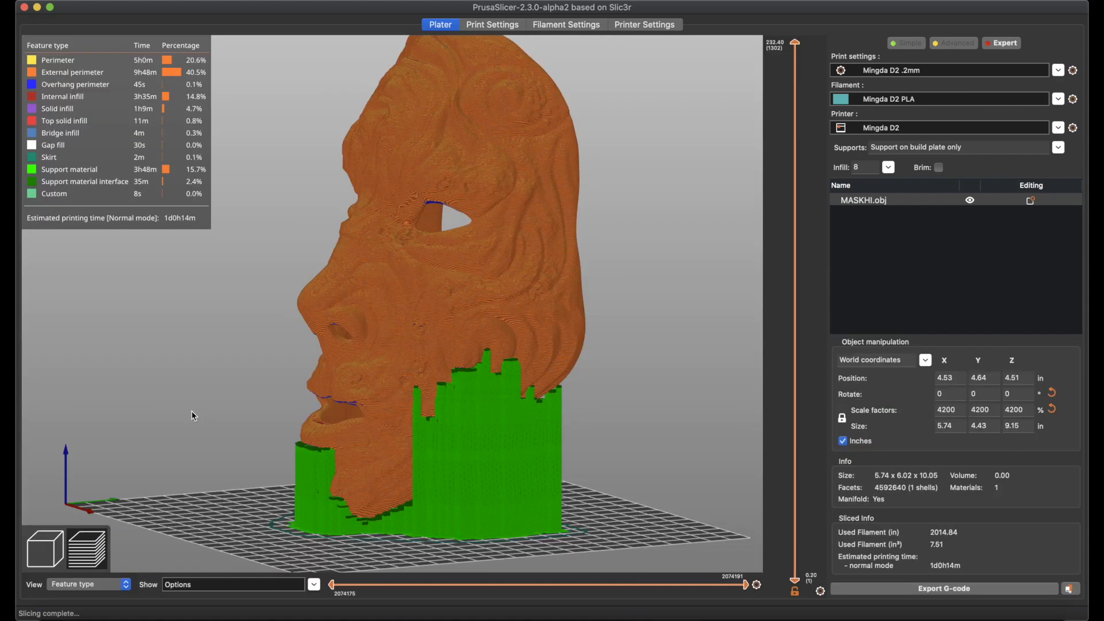
- Examine the sliced mask's cheek supports from both sides and step through the layers around the upper lip
{"action": "left_click_drag", "start_coordinate": [191, 411], "coordinate": [410, 398]}
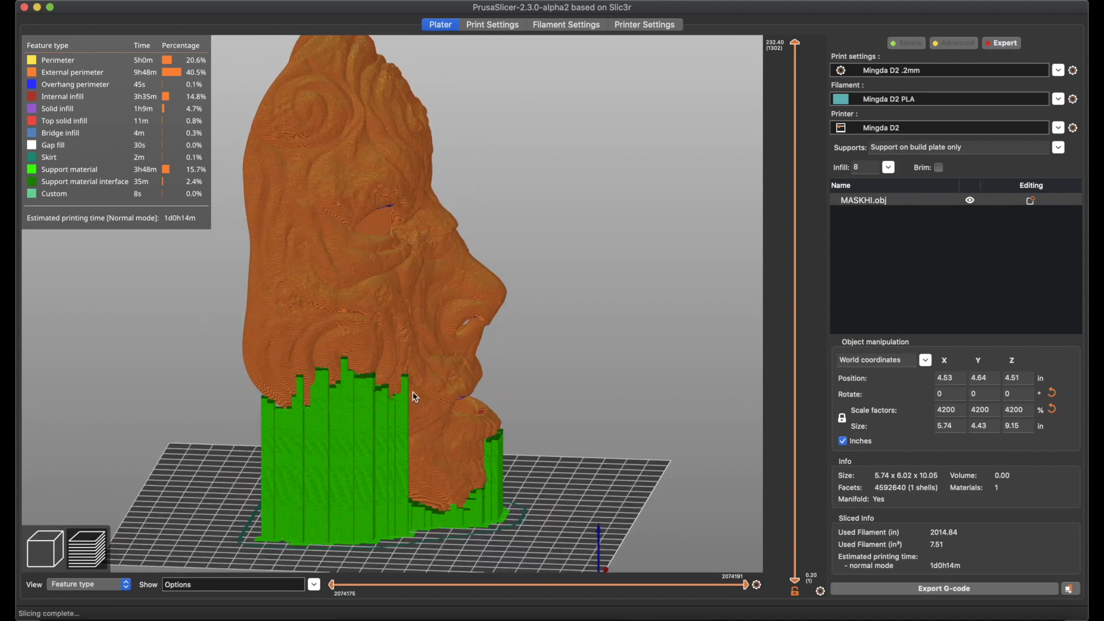
{"action": "left_click_drag", "start_coordinate": [515, 440], "coordinate": [482, 441]}
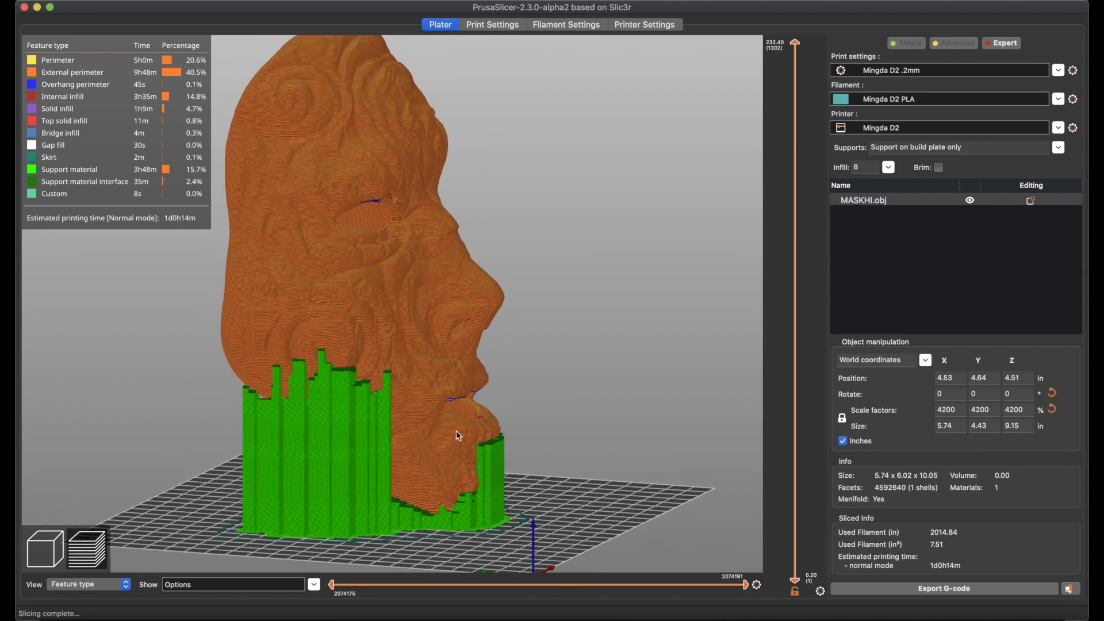
{"action": "left_click_drag", "start_coordinate": [409, 383], "coordinate": [502, 409]}
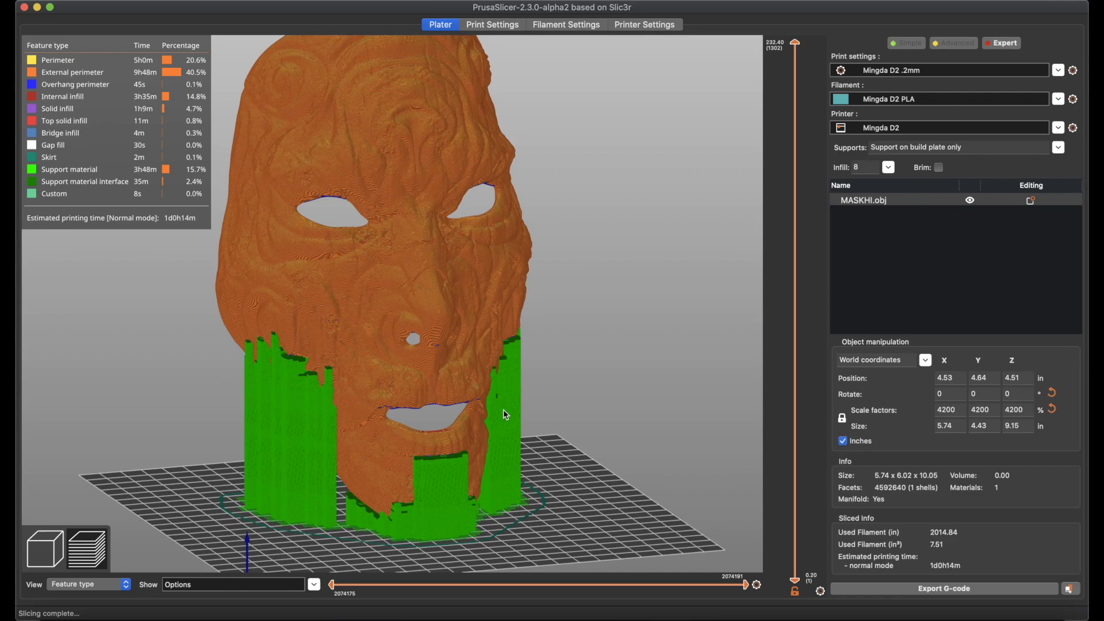
{"action": "scroll", "coordinate": [488, 436], "scroll_direction": "up", "scroll_amount": 5}
{"action": "left_click_drag", "start_coordinate": [509, 463], "coordinate": [638, 428]}
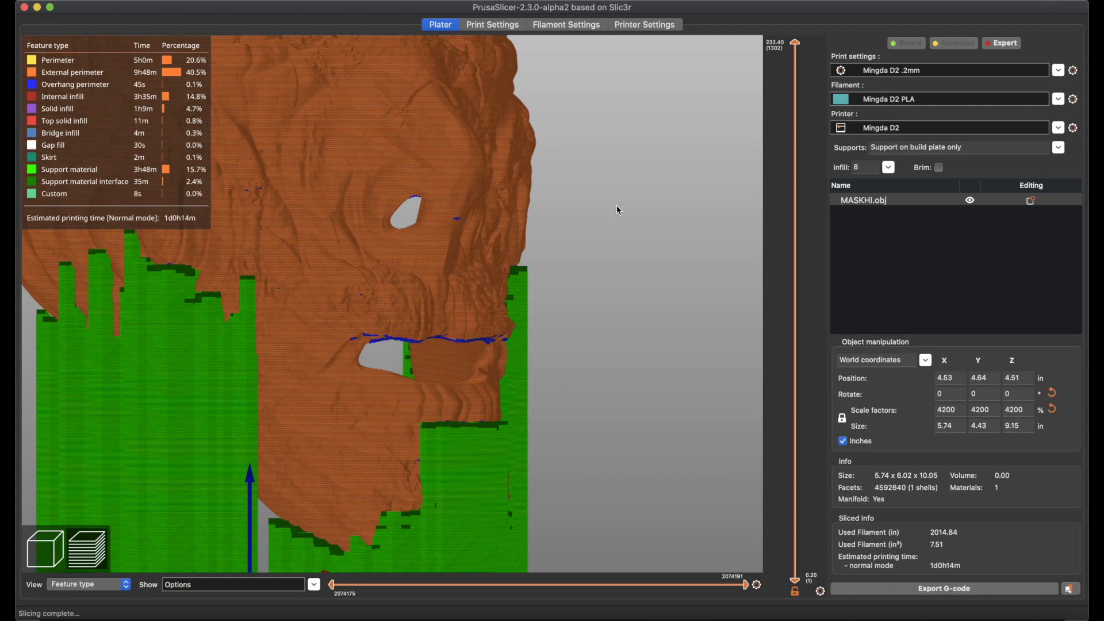
{"action": "left_click_drag", "start_coordinate": [795, 42], "coordinate": [757, 419]}
{"action": "left_click_drag", "start_coordinate": [659, 336], "coordinate": [689, 369]}
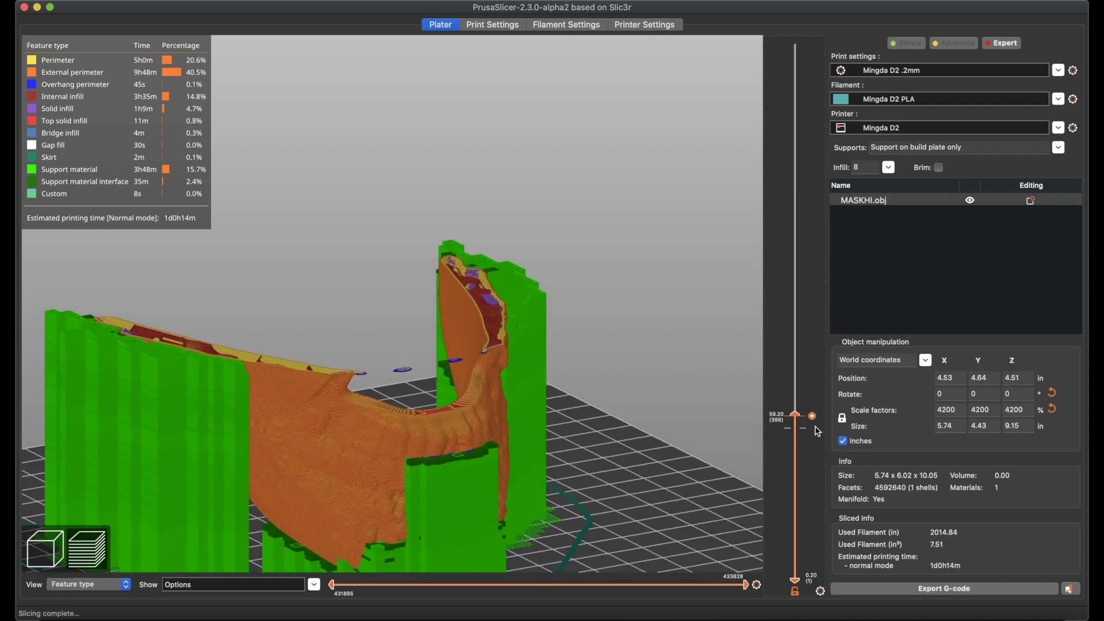
{"action": "scroll", "coordinate": [799, 419], "scroll_direction": "up", "scroll_amount": 5}
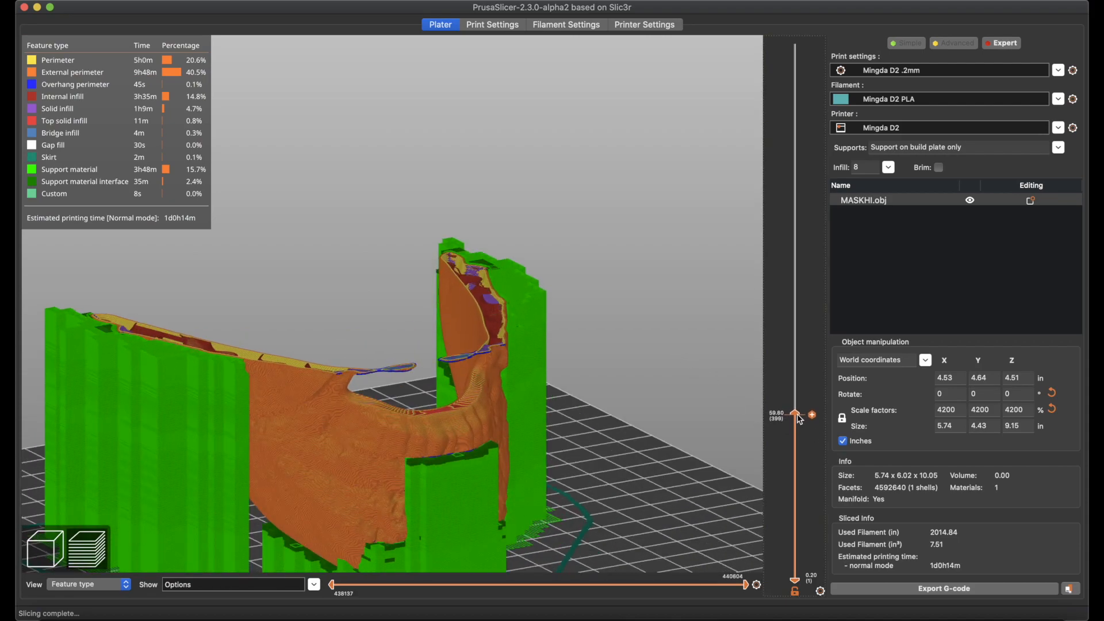
{"action": "scroll", "coordinate": [798, 417], "scroll_direction": "down", "scroll_amount": 5}
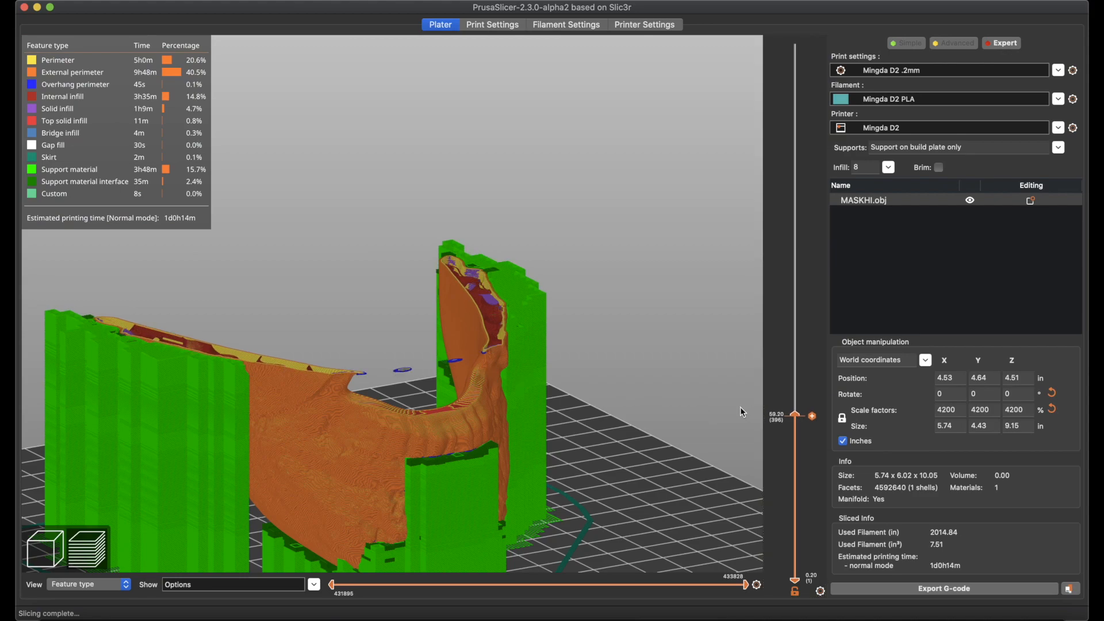
{"action": "left_click_drag", "start_coordinate": [797, 415], "coordinate": [796, 361]}
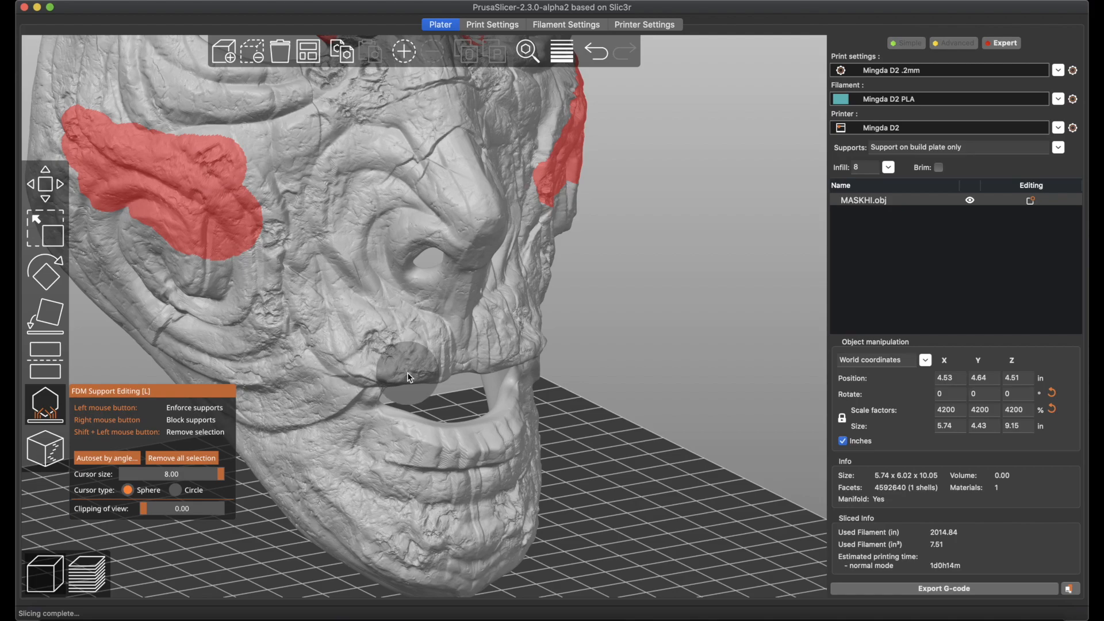
- Paint support enforcers along the full width of the upper lip above the mouth opening
{"action": "right_click_drag", "start_coordinate": [407, 372], "coordinate": [447, 374]}
{"action": "left_click_drag", "start_coordinate": [651, 427], "coordinate": [517, 397]}
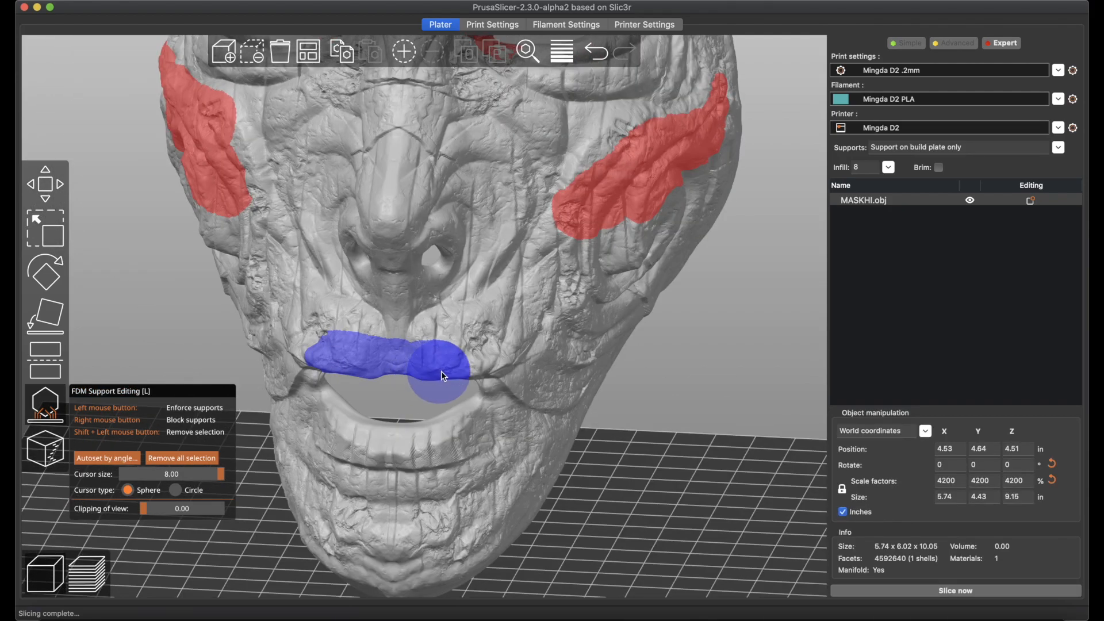
{"action": "left_click_drag", "start_coordinate": [681, 530], "coordinate": [617, 482]}
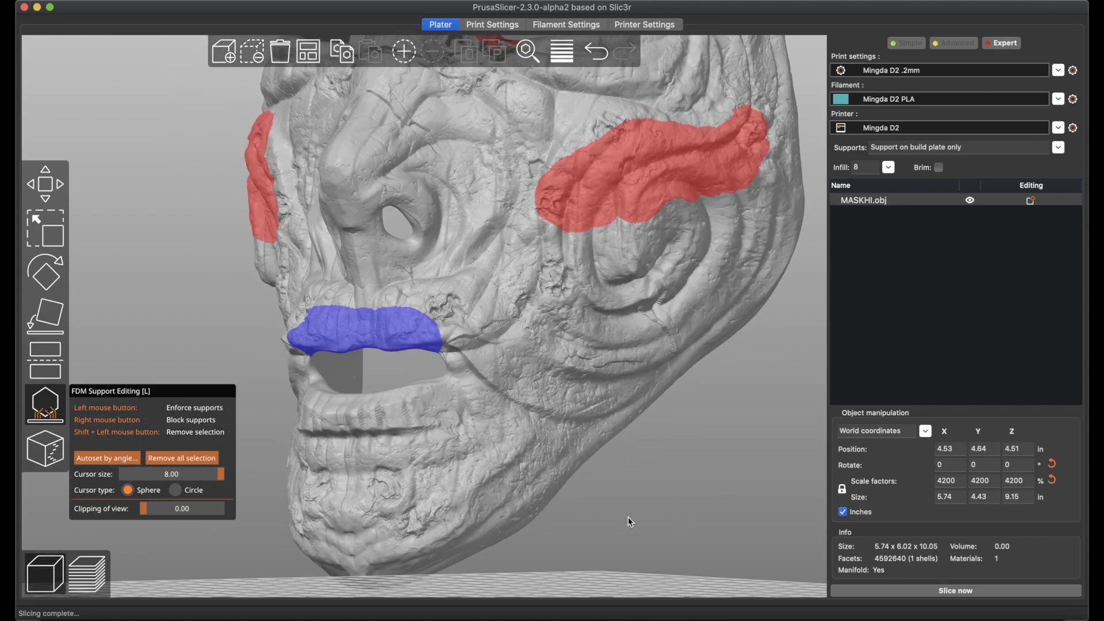
{"action": "left_click_drag", "start_coordinate": [333, 349], "coordinate": [336, 348]}
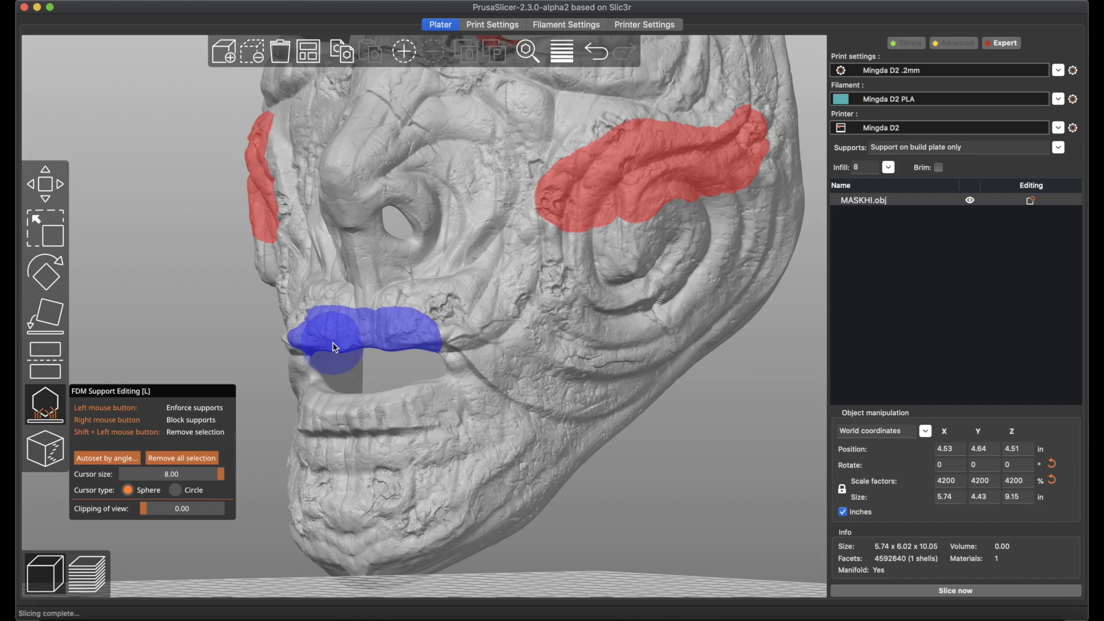
{"action": "mouse_move", "coordinate": [629, 541]}
{"action": "left_mouse_down"}
{"action": "mouse_move", "coordinate": [646, 542]}
{"action": "mouse_move", "coordinate": [495, 414]}
{"action": "left_mouse_up"}
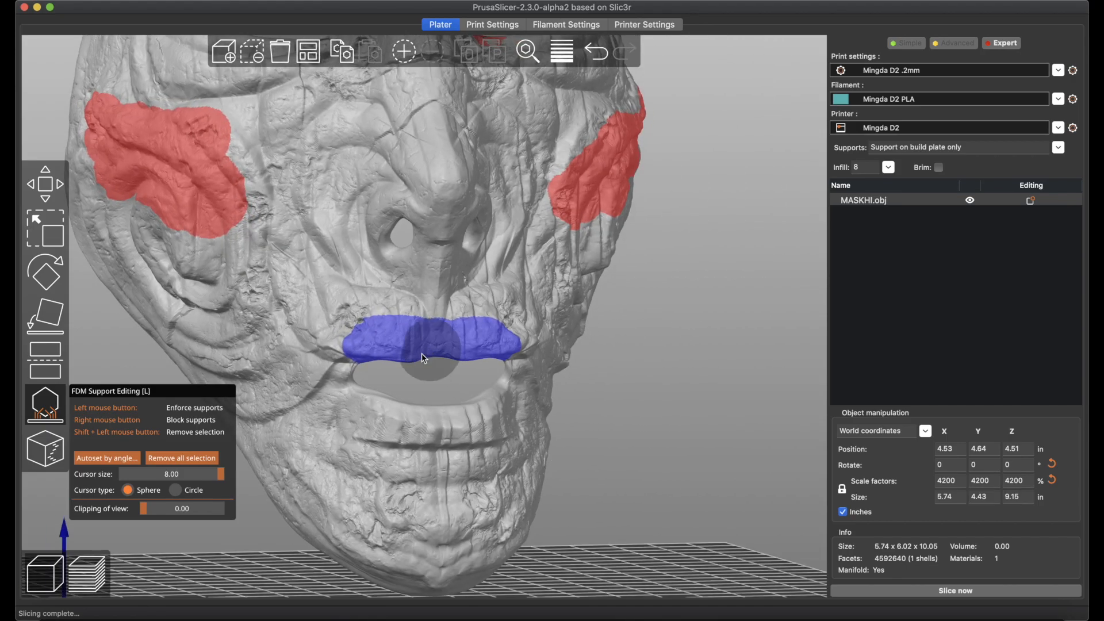
- Slice the mask again and inspect the mouth supports layer by layer up to the full height of the model
{"action": "left_click", "coordinate": [87, 573]}
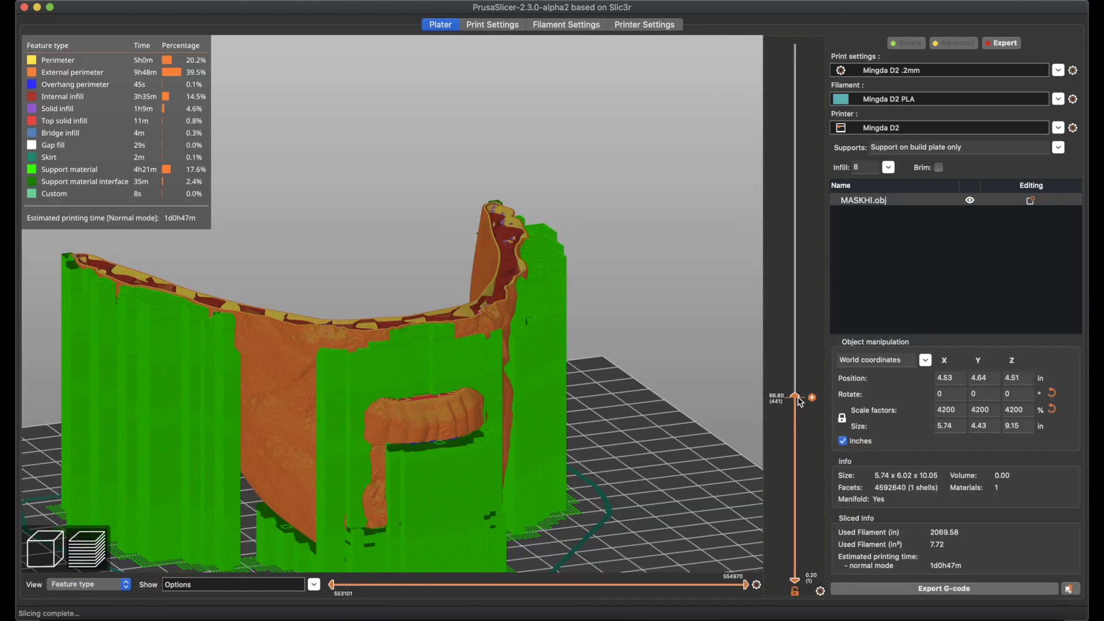
{"action": "left_click_drag", "start_coordinate": [798, 401], "coordinate": [796, 418]}
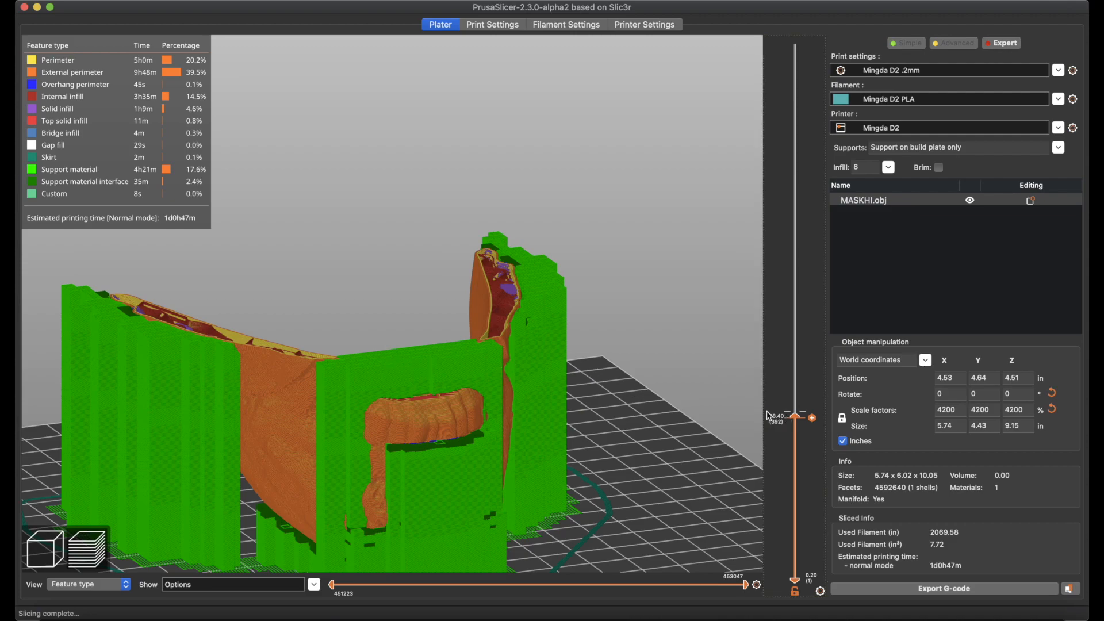
{"action": "left_click_drag", "start_coordinate": [793, 420], "coordinate": [778, 175]}
{"action": "left_click_drag", "start_coordinate": [613, 372], "coordinate": [526, 356]}
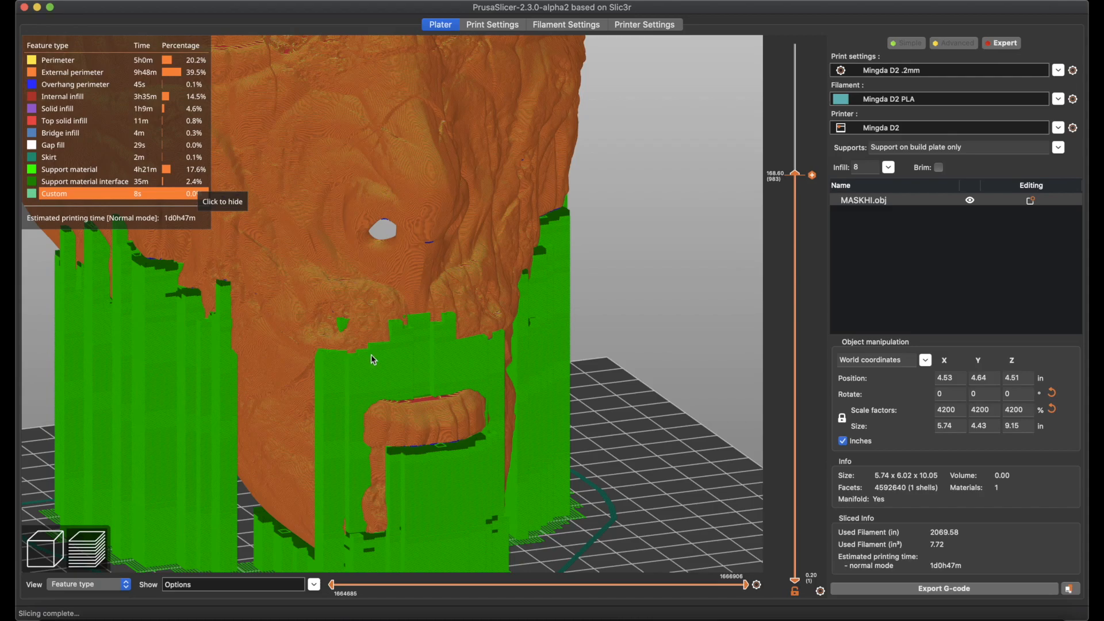
{"action": "scroll", "coordinate": [559, 406], "scroll_direction": "down", "scroll_amount": 15}
{"action": "scroll", "coordinate": [560, 406], "scroll_direction": "up", "scroll_amount": 15}
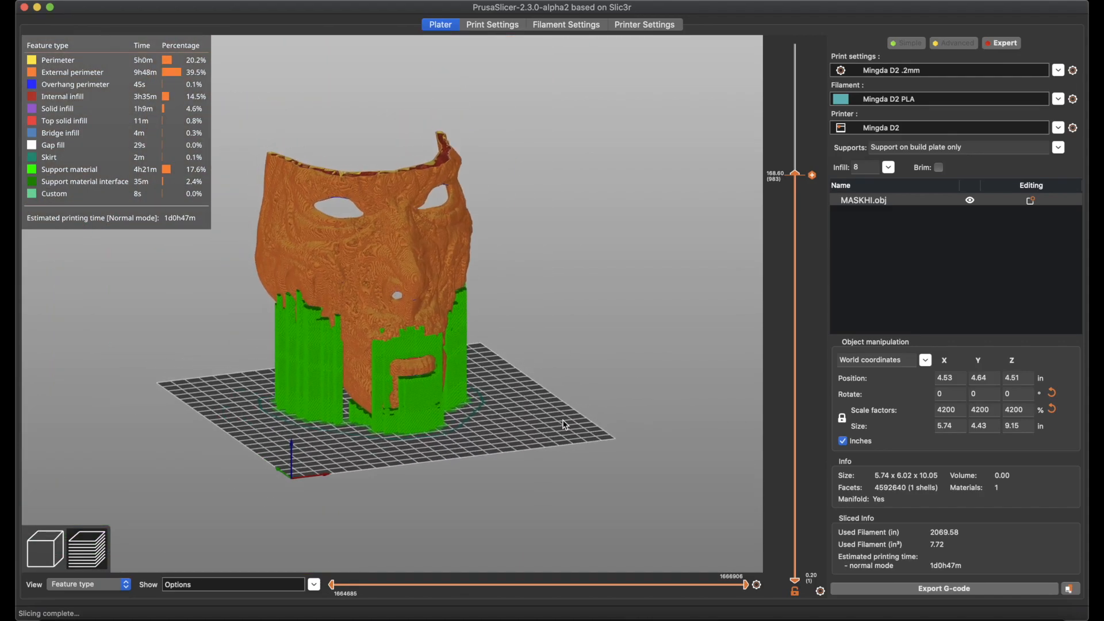
{"action": "right_click_drag", "start_coordinate": [556, 396], "coordinate": [568, 427]}
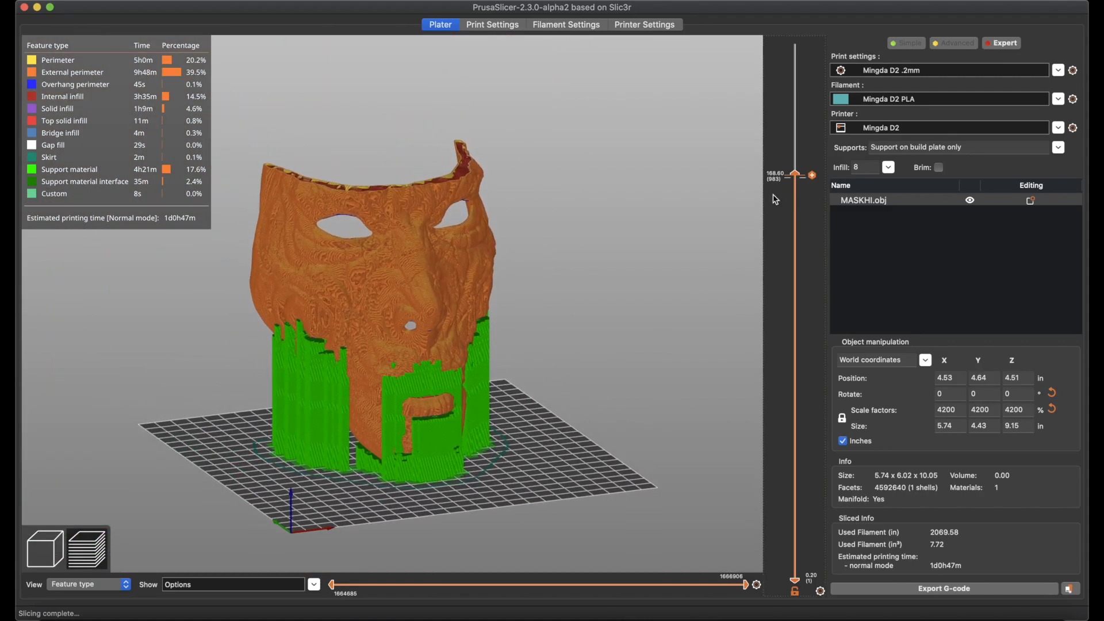
{"action": "left_click_drag", "start_coordinate": [793, 177], "coordinate": [789, 38]}
{"action": "left_click_drag", "start_coordinate": [684, 269], "coordinate": [657, 261]}
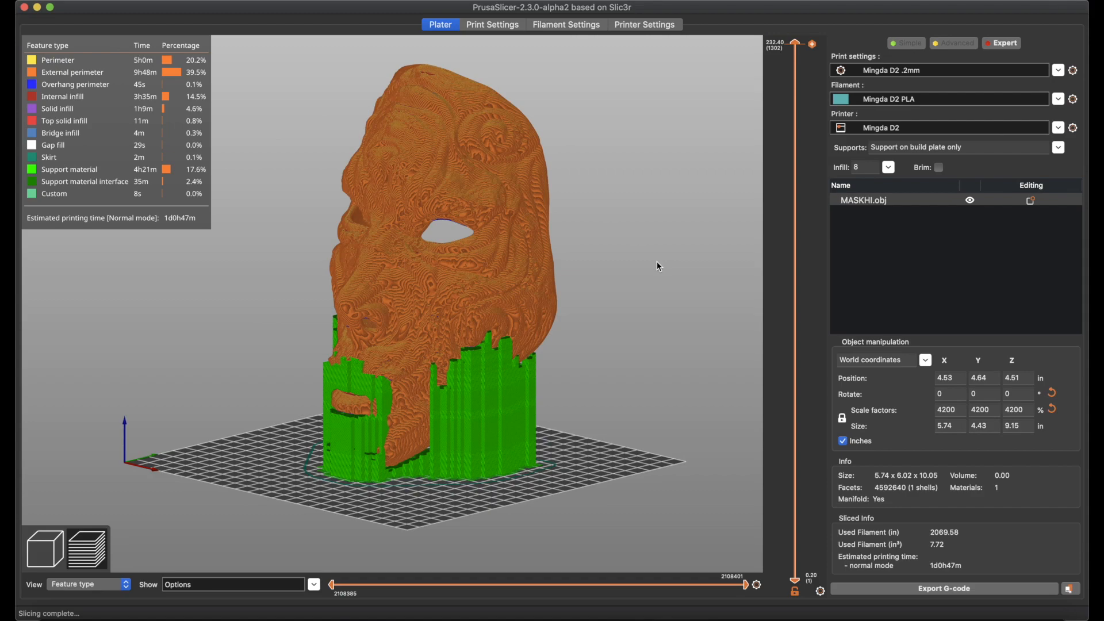